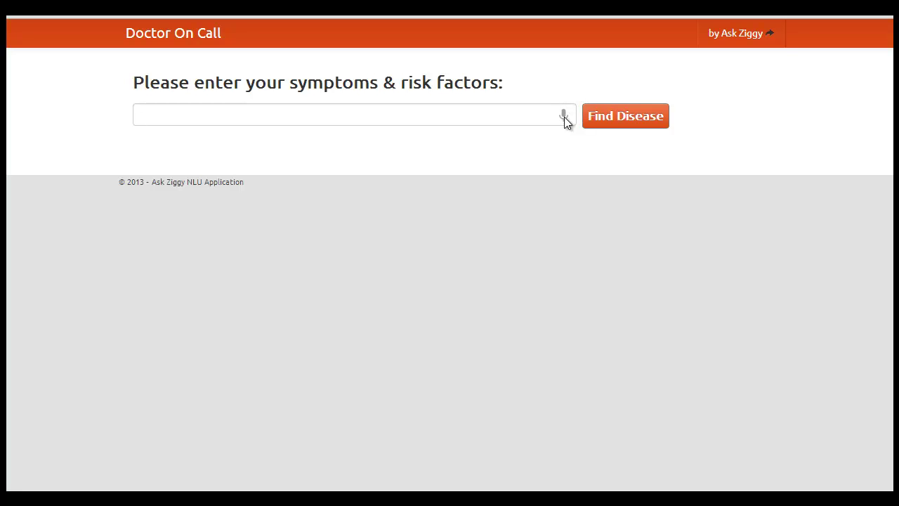
Step: Dictate 'hyperventilating' and 'sweaty' for a PANIC_ATTACK diagnosis, then expand the article's Treatment section
left_click(564, 117)
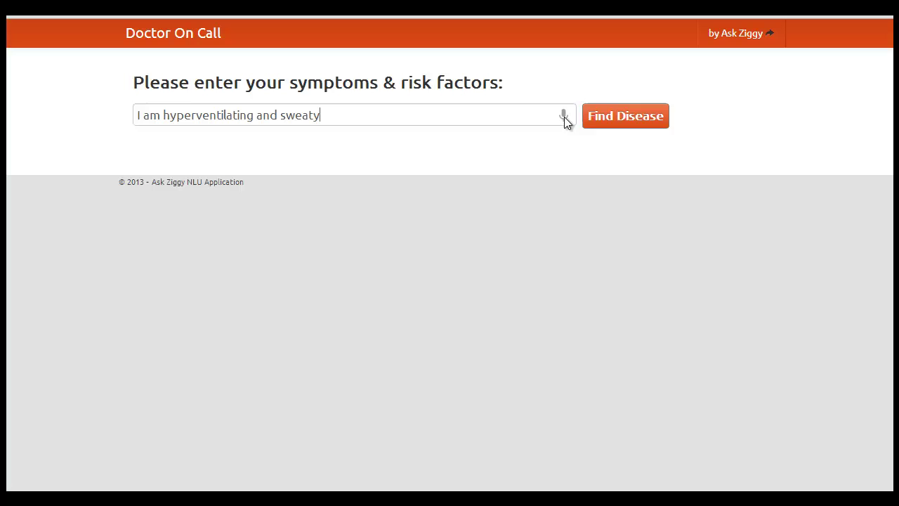
left_click(600, 119)
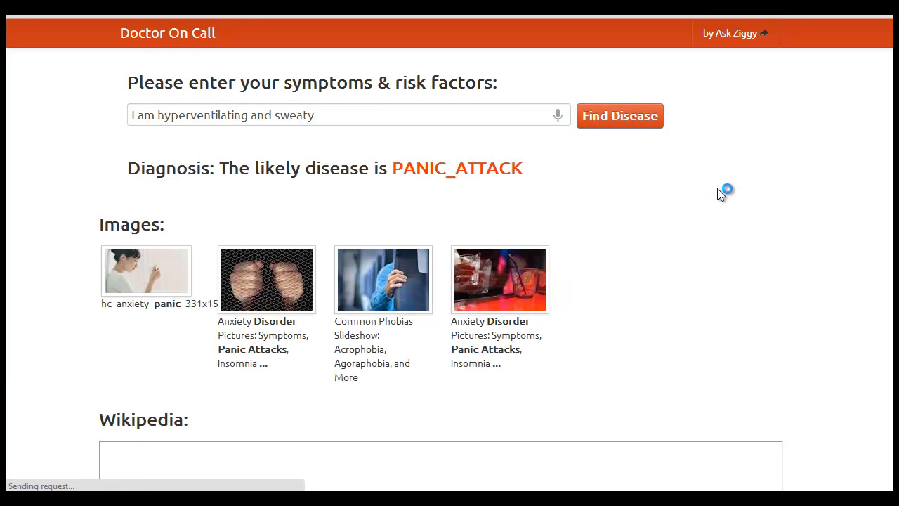
scroll(795, 199, "down", 2)
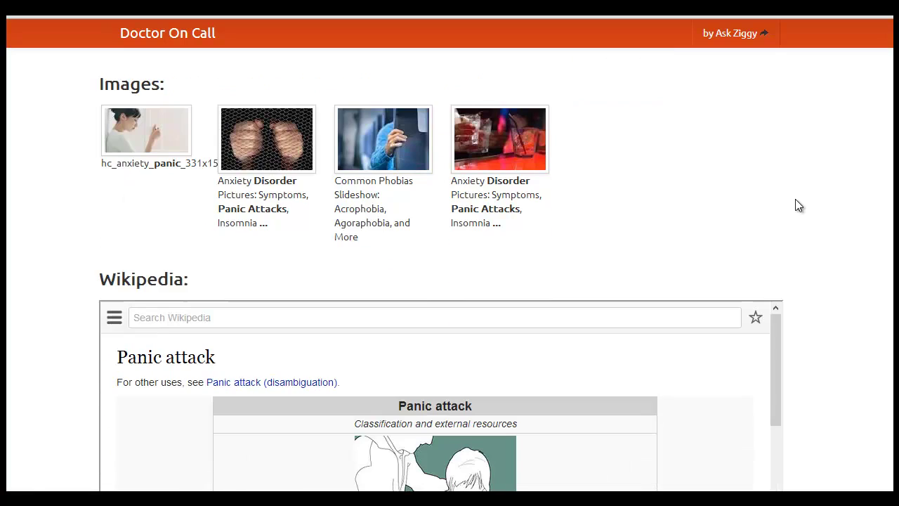
scroll(827, 232, "down", 2)
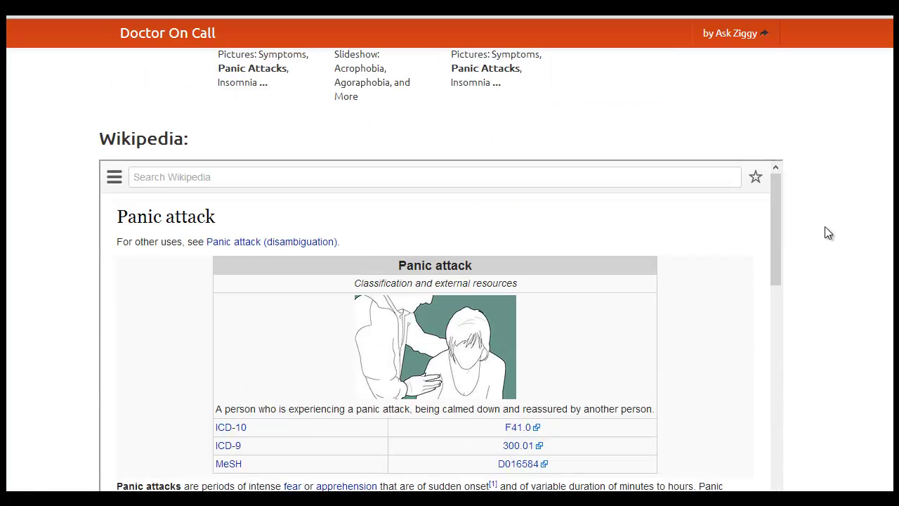
scroll(827, 232, "down", 1)
scroll(669, 231, "down", 5)
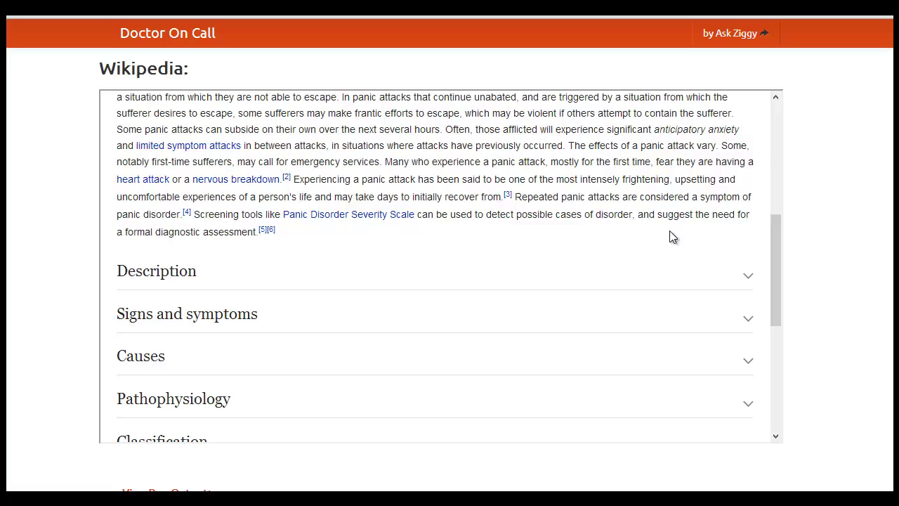
scroll(669, 237, "down", 2)
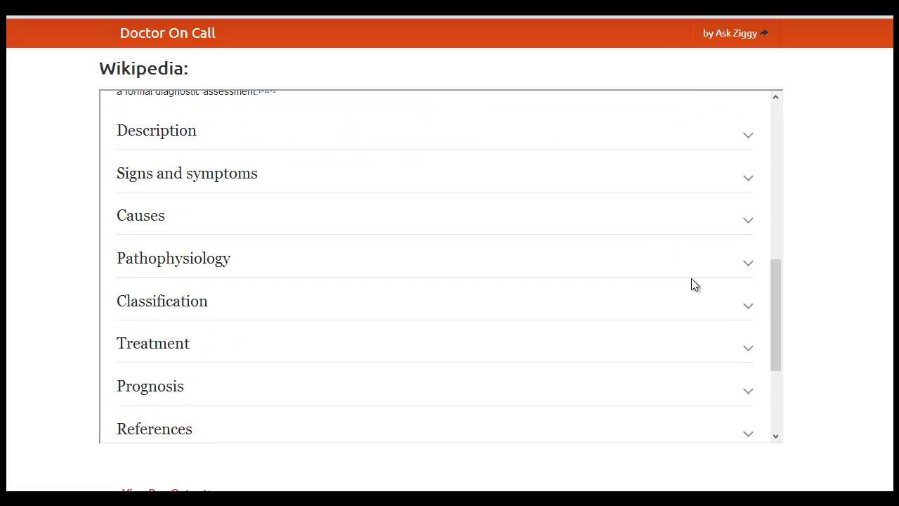
left_click(749, 337)
scroll(749, 340, "down", 1)
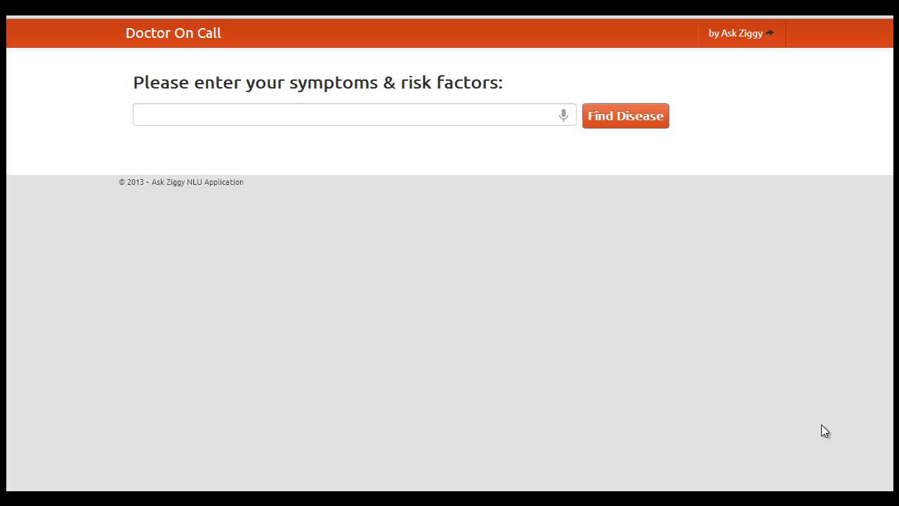
Step: Dictate chest pain during exertion and at night for a Cardiovascular_disease diagnosis, then expand Prevention
left_click(564, 115)
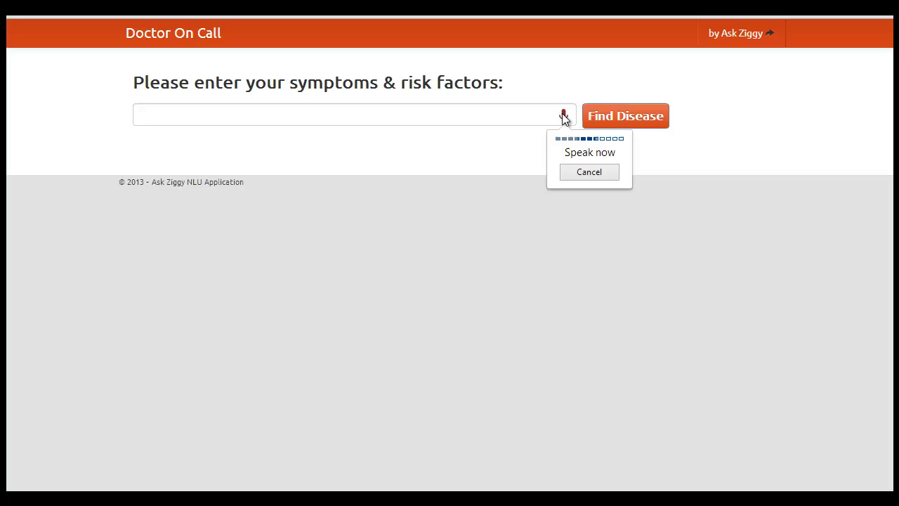
left_click(633, 128)
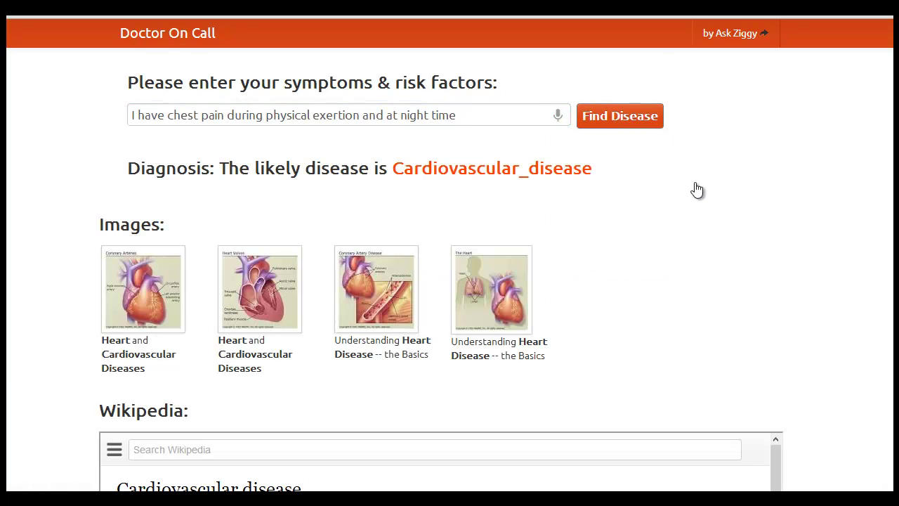
scroll(695, 189, "down", 1)
scroll(697, 189, "down", 2)
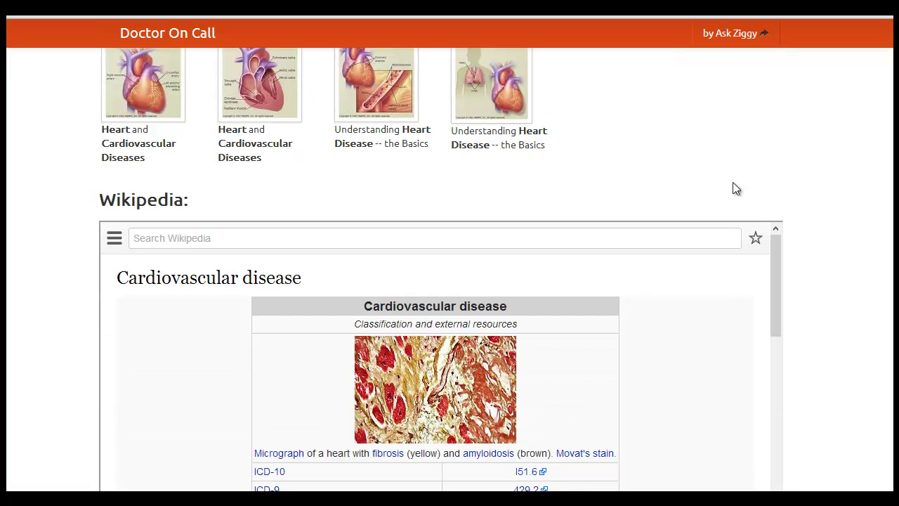
scroll(820, 199, "down", 2)
left_click_drag(778, 172, 755, 337)
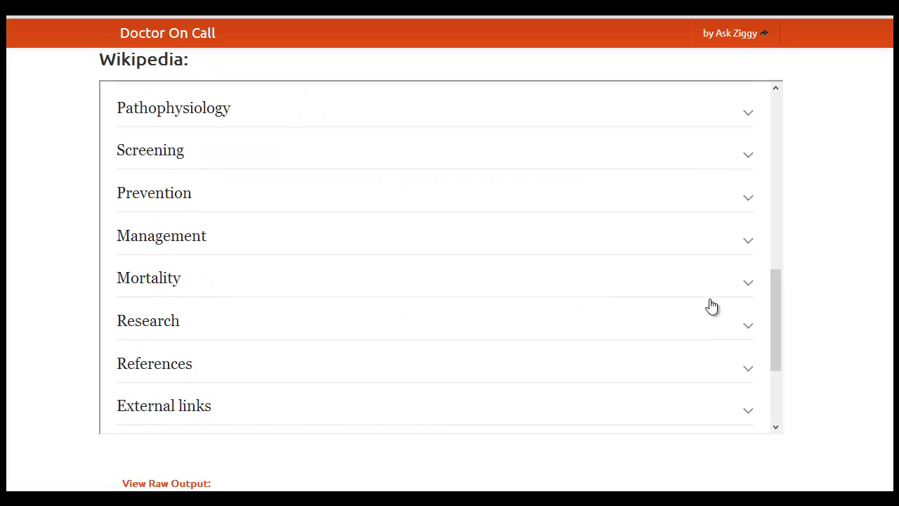
left_click(739, 206)
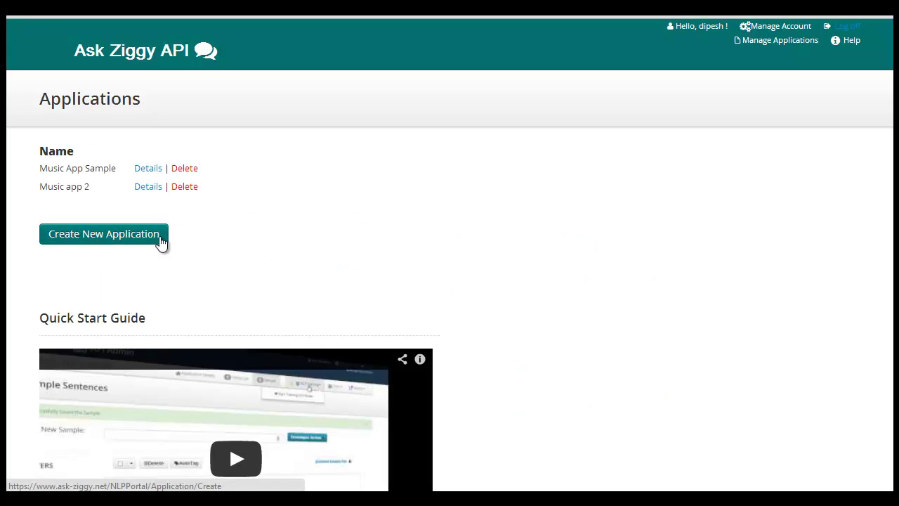
Step: Create a new application, picking 'Doctor On Call' from the name suggestions, and create it
left_click(160, 242)
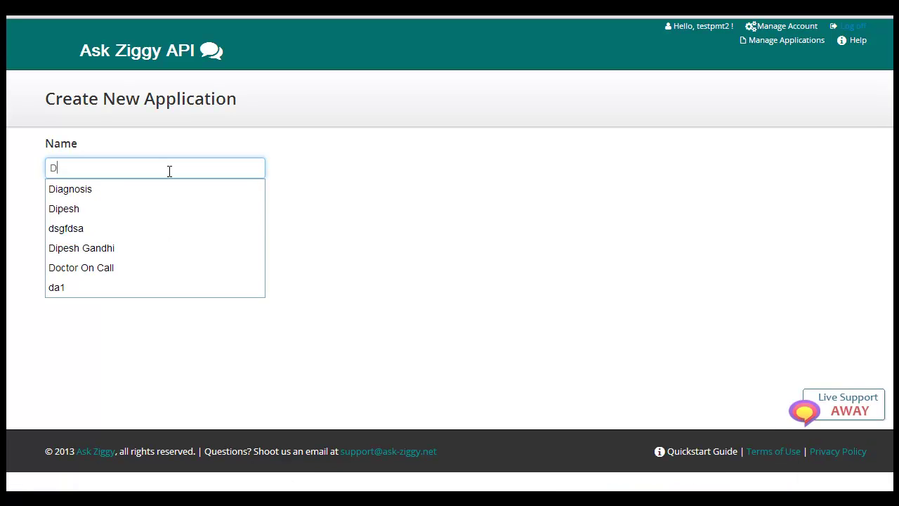
type("octor")
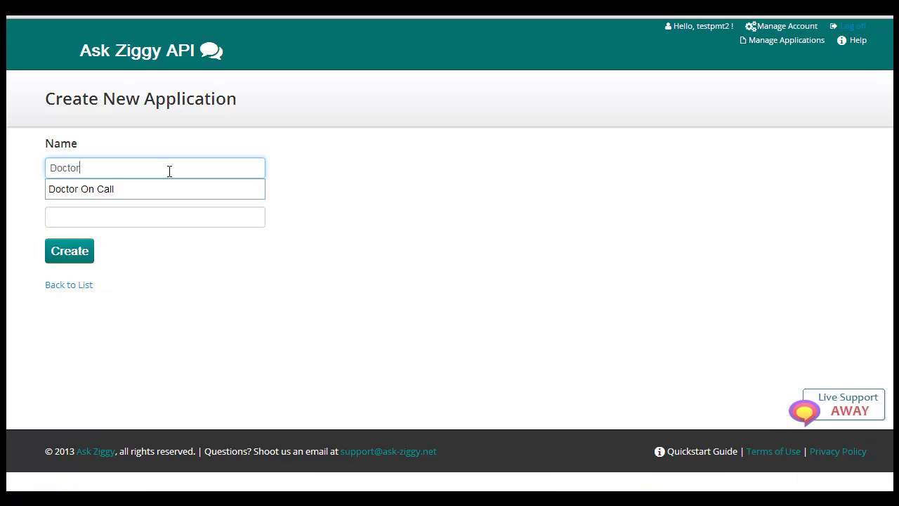
key("Down")
key("Tab")
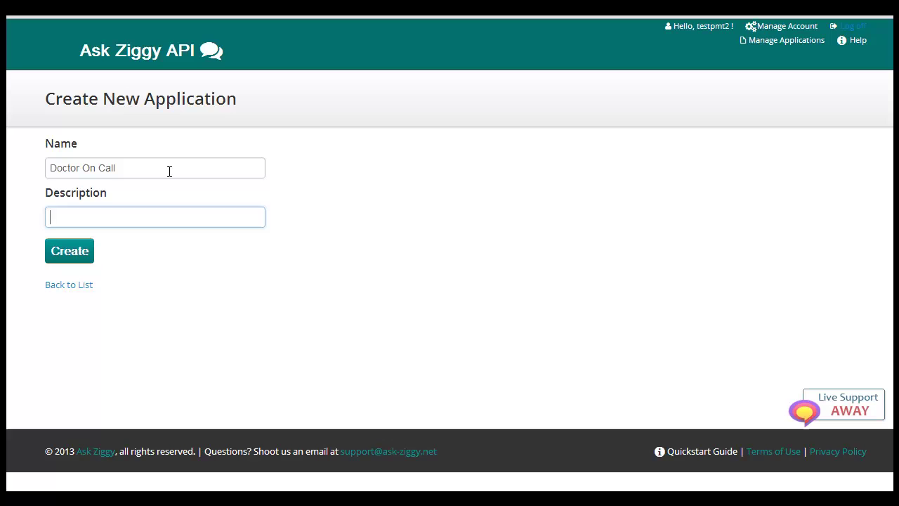
left_click(70, 251)
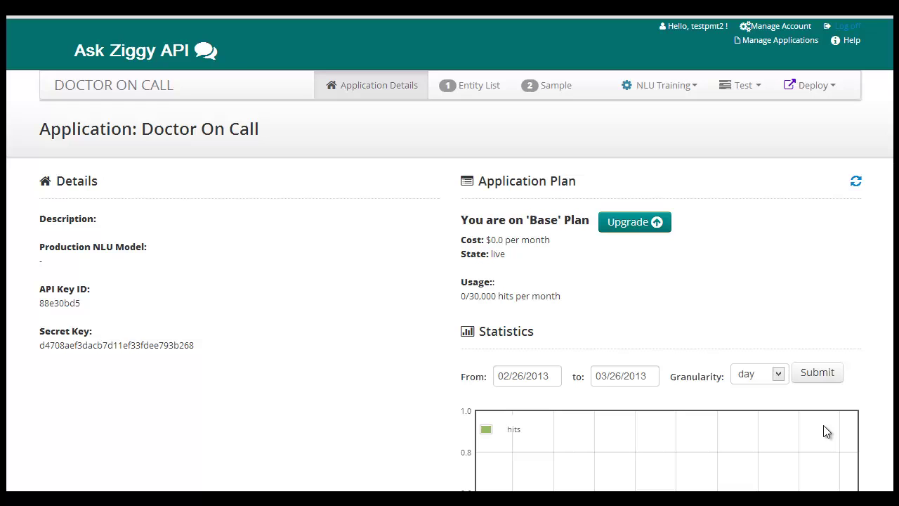
Step: Open the Doctor On Call entity lists, start a new entity list, and scroll the page
left_click(477, 92)
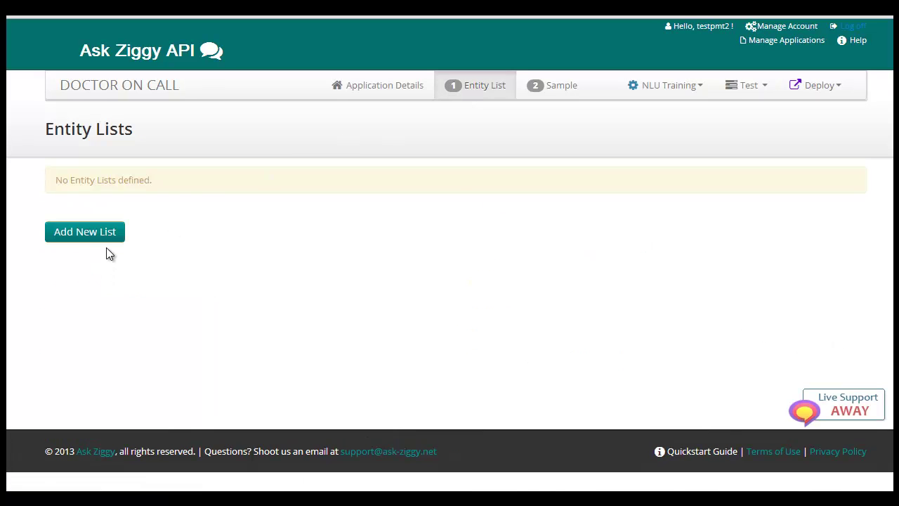
left_click(109, 242)
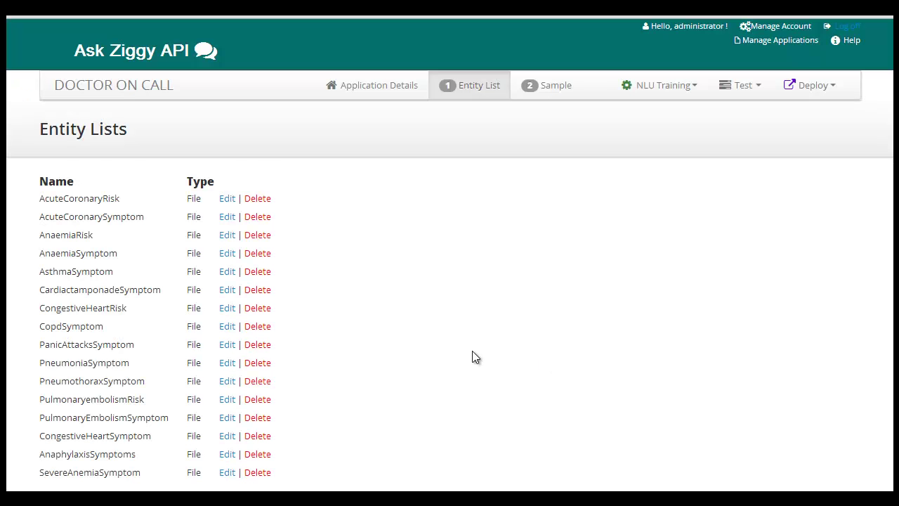
scroll(472, 358, "down", 2)
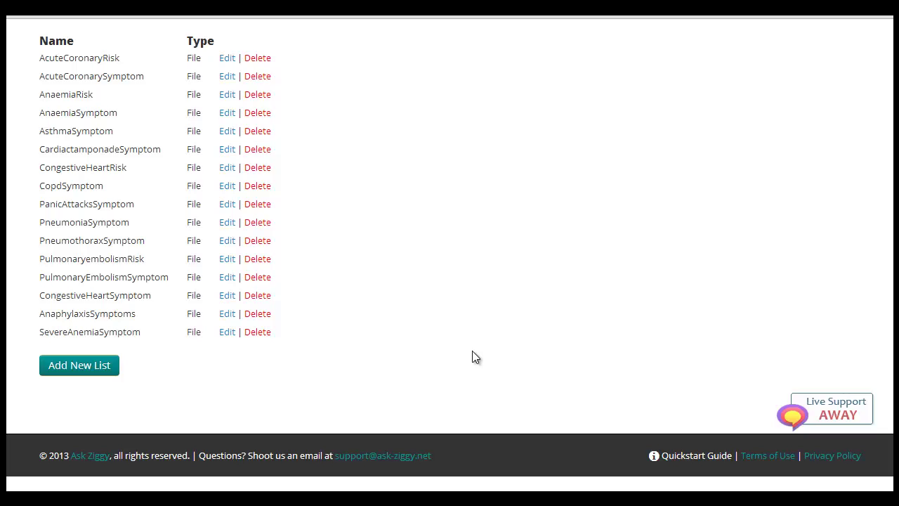
scroll(472, 357, "up", 2)
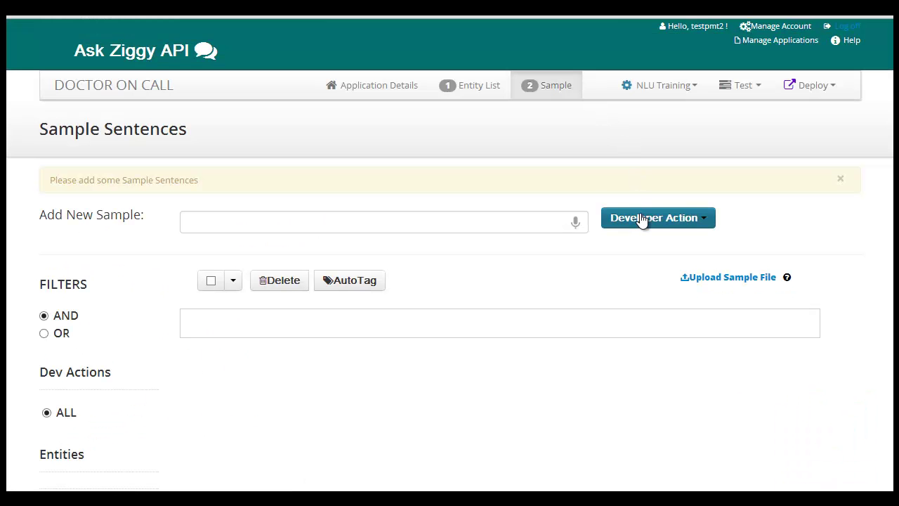
Step: Add a new developer action named 'Risk'
left_click(642, 219)
left_click(638, 256)
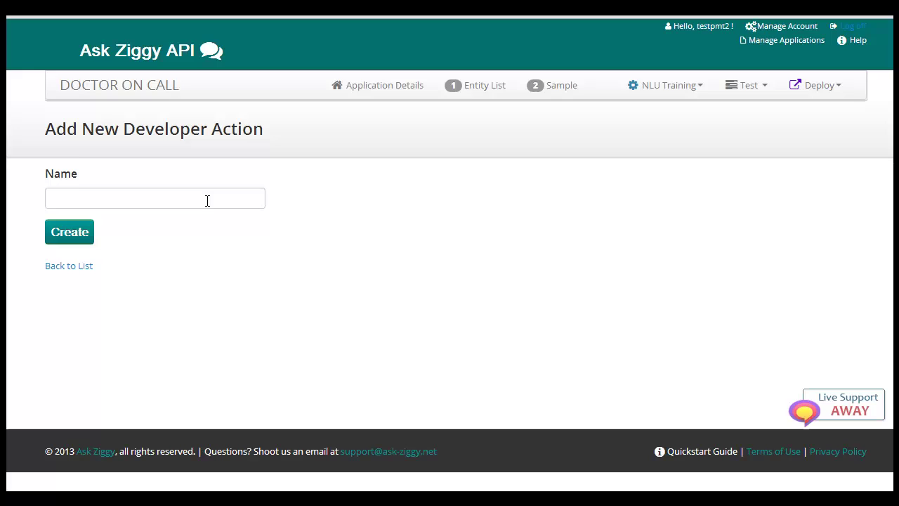
left_click(207, 201)
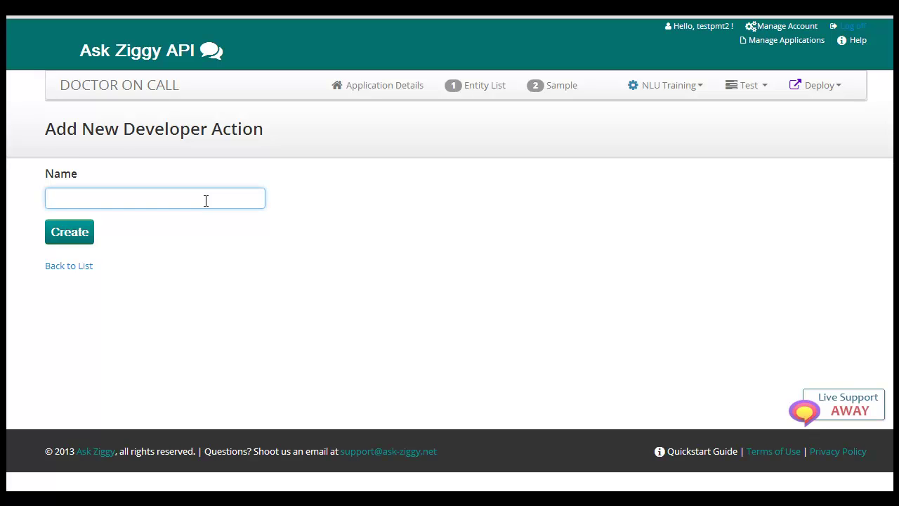
type("Risk")
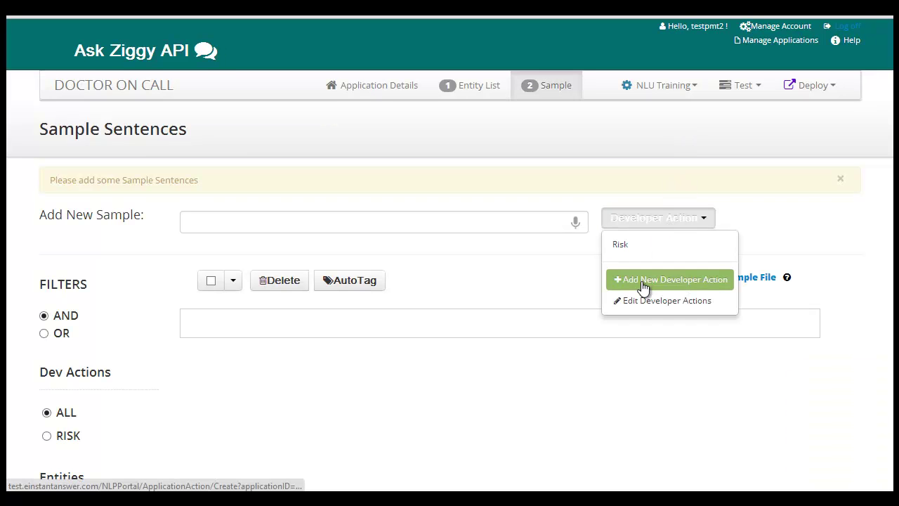
Step: Add a second developer action named 'Symptom' using the name suggestion
left_click(642, 280)
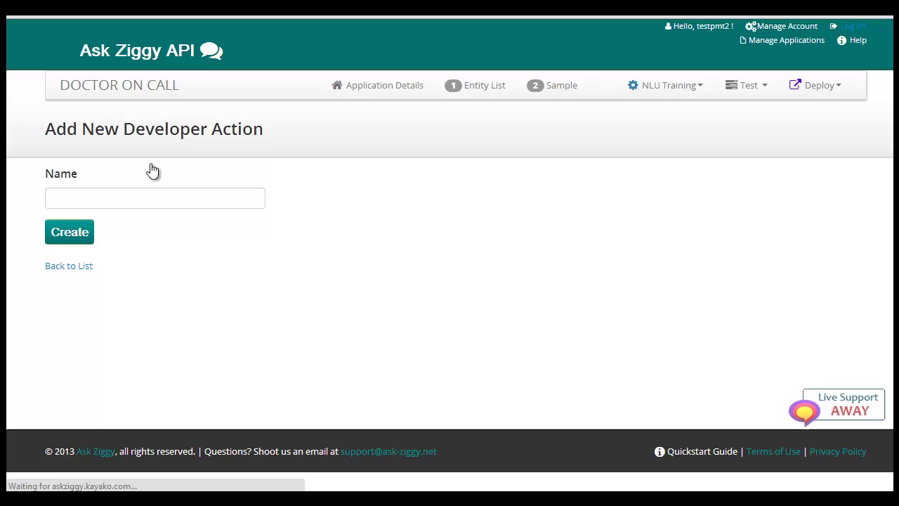
left_click(147, 195)
type("Sym")
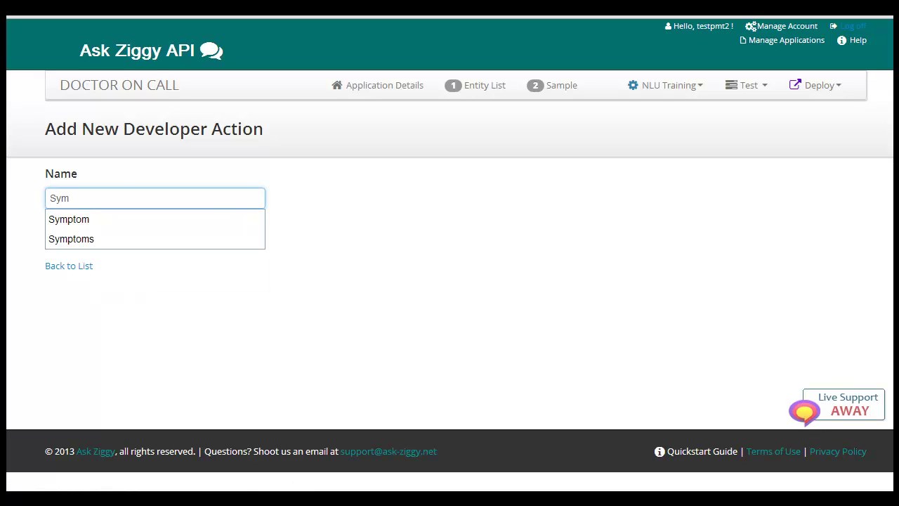
key("Down")
key("Return")
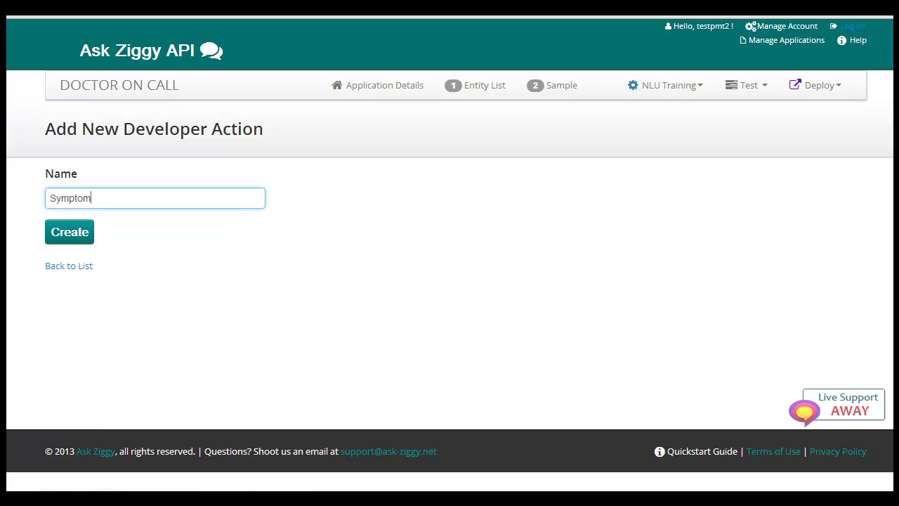
left_click(71, 234)
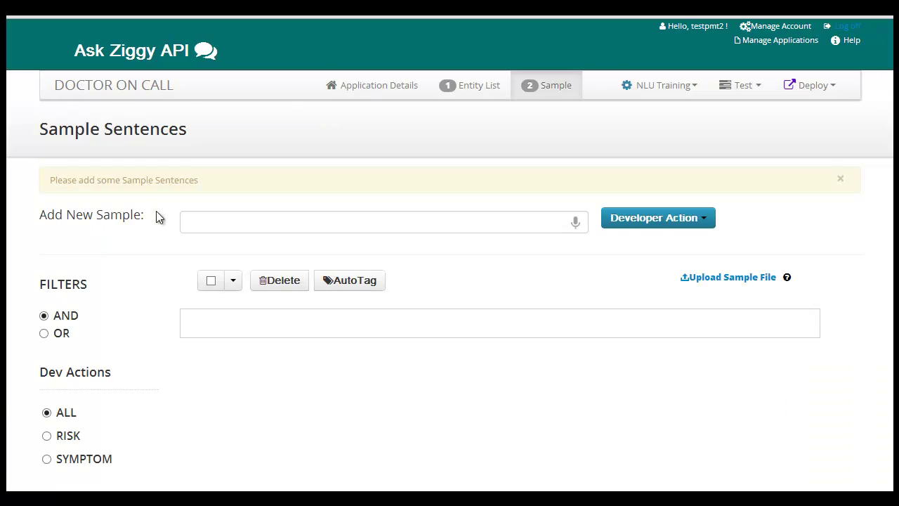
Step: Paste 'I have fatigue and weakness when I exercise' as a Symptom-tagged sample and review the list
left_click(277, 217)
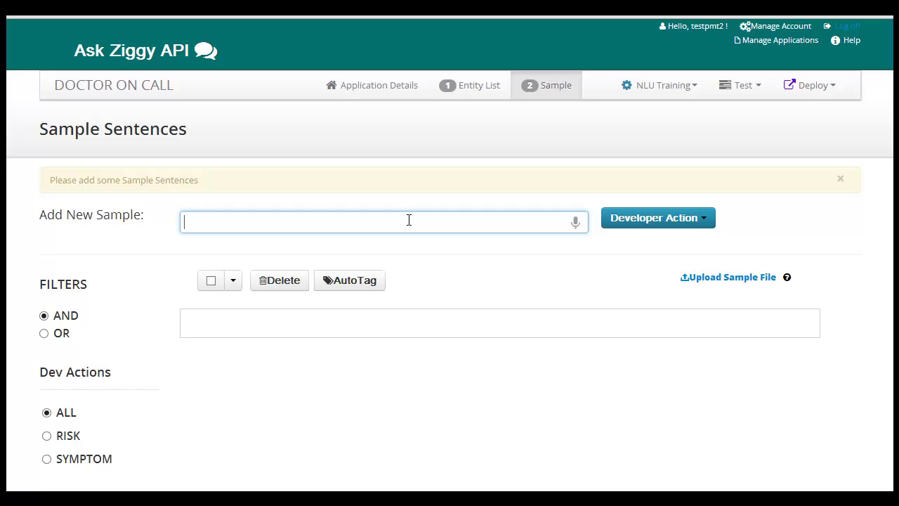
type("I have fatigue and weakness when I exercise")
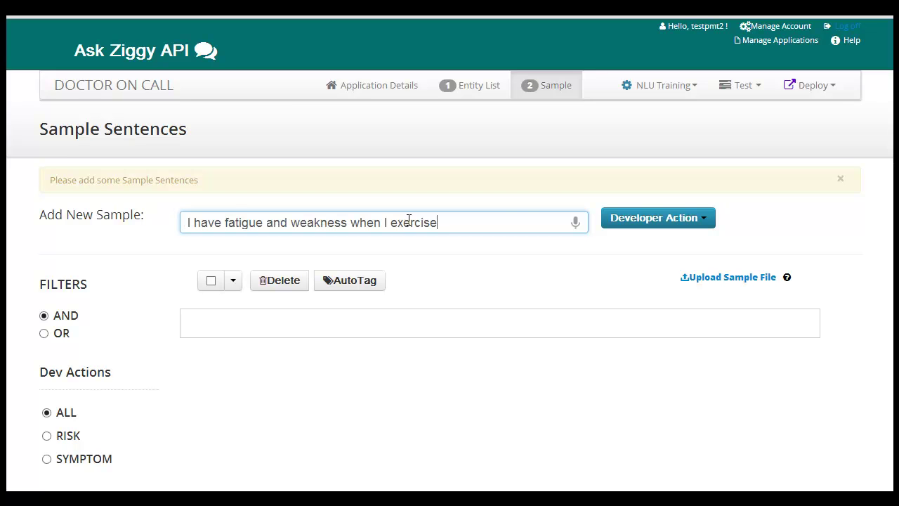
left_click(642, 219)
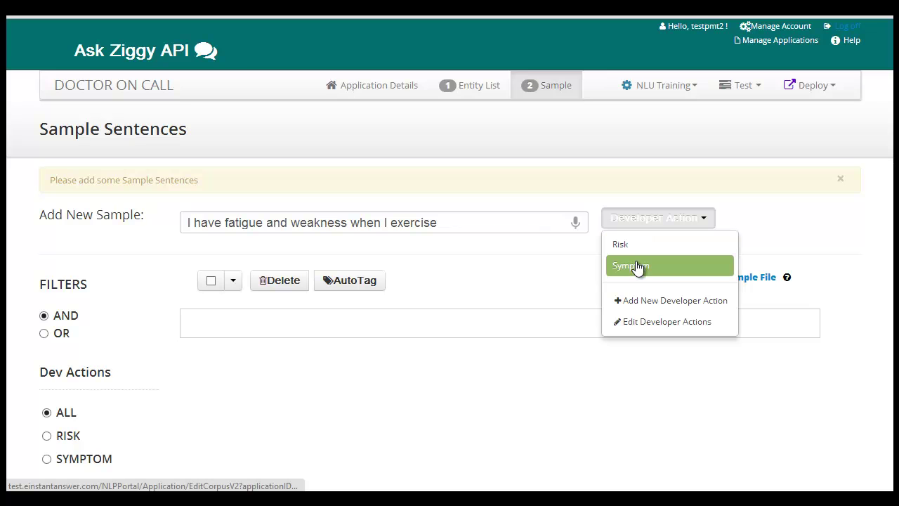
left_click(637, 266)
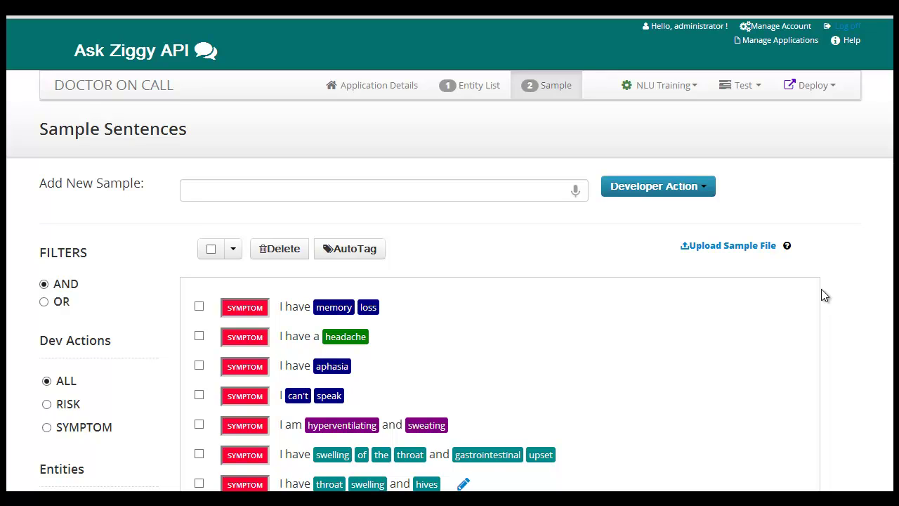
scroll(825, 295, "down", 10)
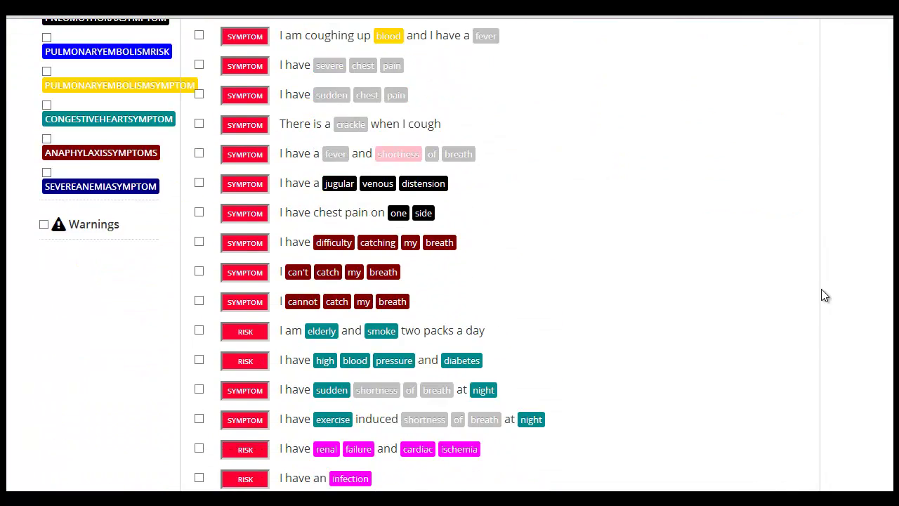
scroll(824, 296, "down", 4)
scroll(825, 295, "up", 9)
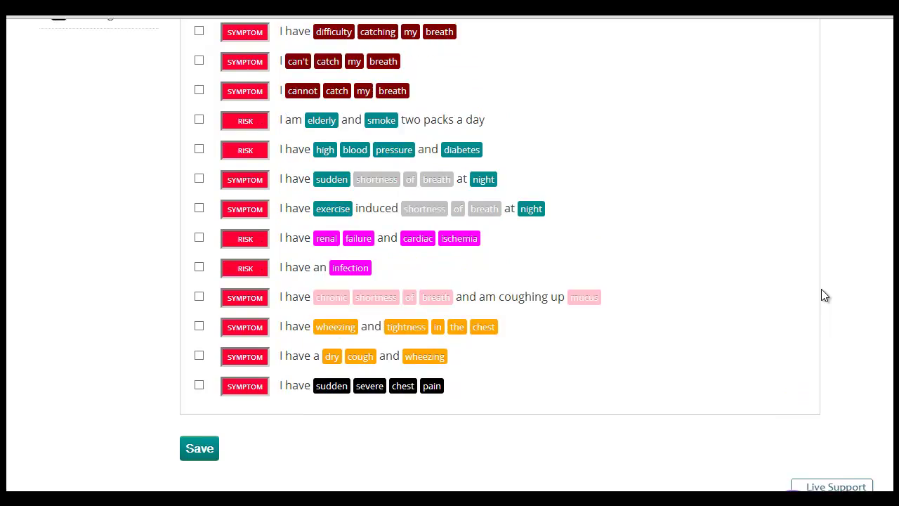
scroll(824, 295, "up", 6)
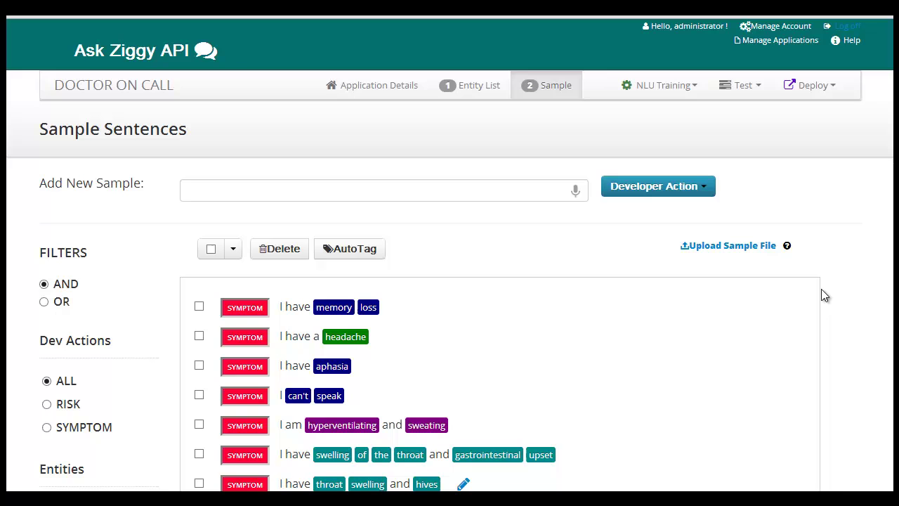
Step: Choose NLU Training > Start Training NLU Model and confirm with Start Training, leaving the note empty
left_click(634, 88)
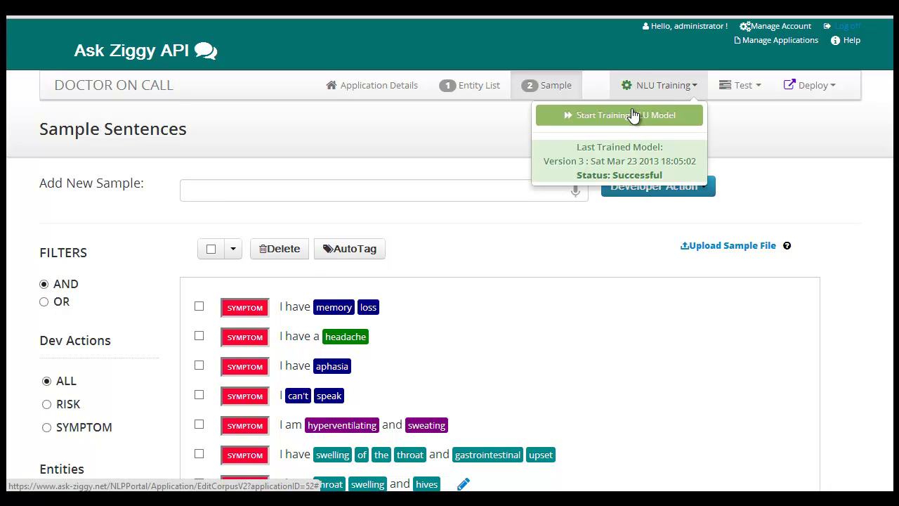
left_click(633, 115)
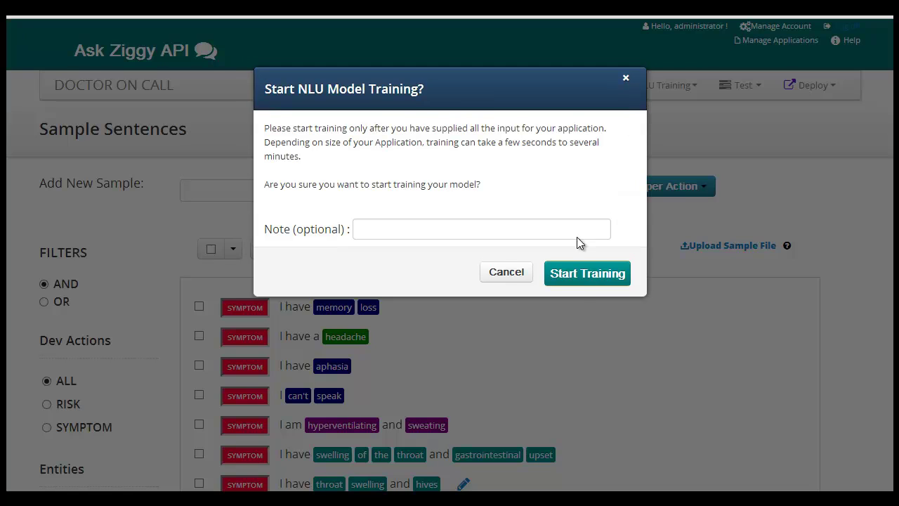
left_click(580, 290)
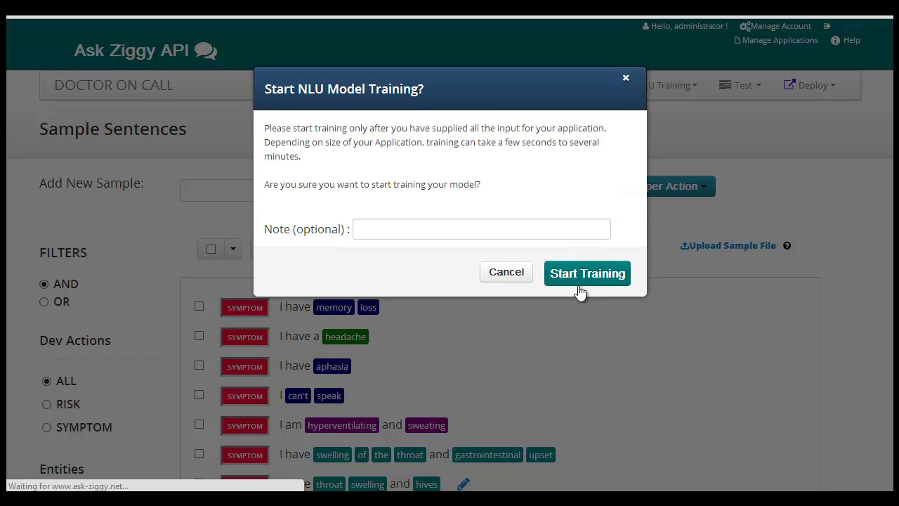